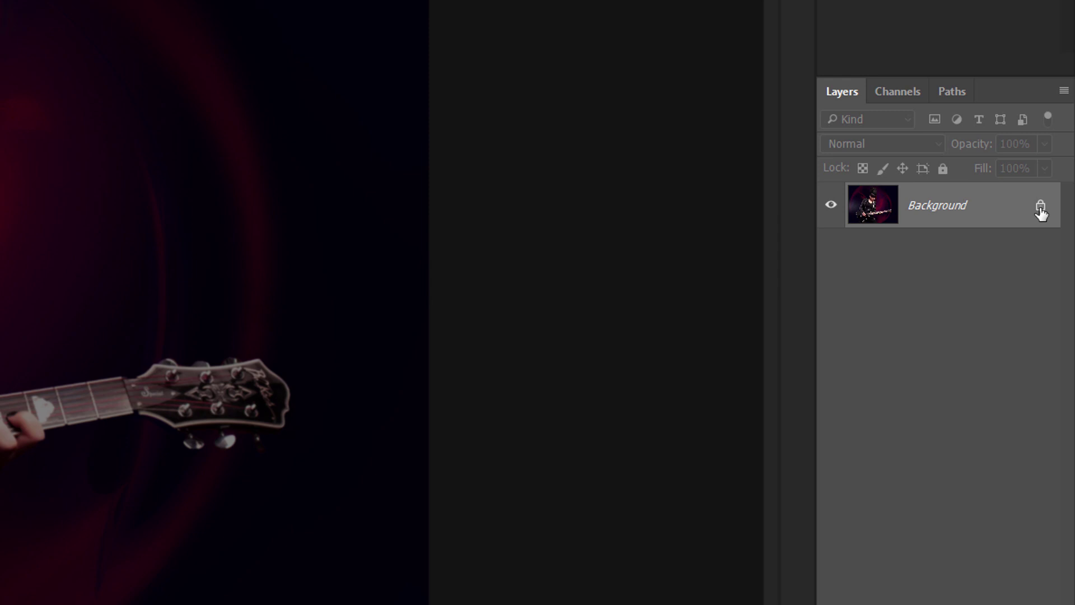
Step: Unlock the Background layer and extend the canvas width by 100 percent relative to its current size, anchored at the centre
left_click(1040, 207)
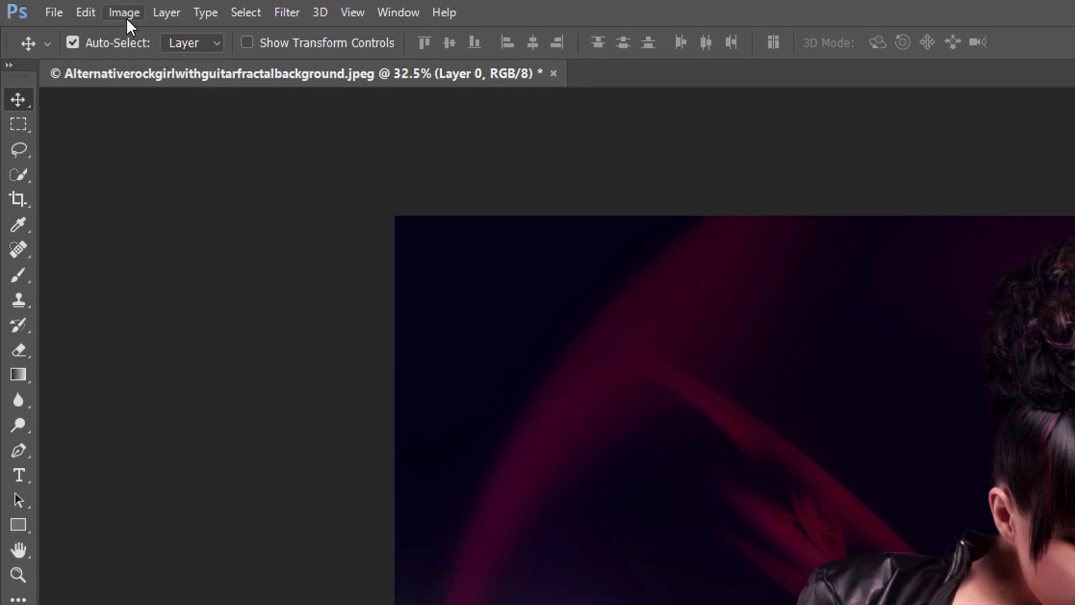
left_click(125, 12)
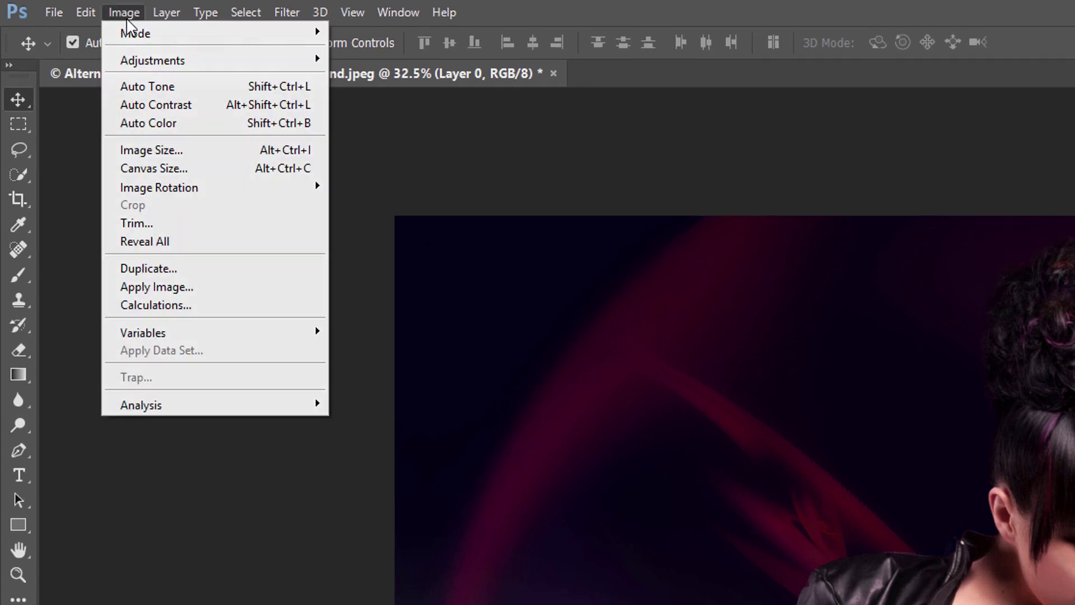
left_click(214, 165)
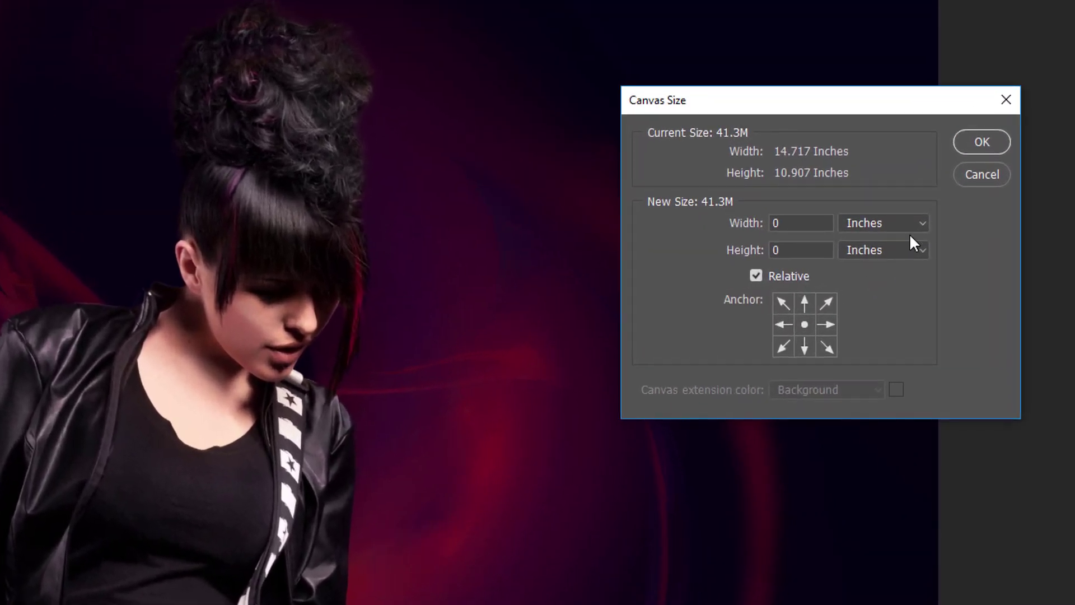
left_click(918, 222)
left_click(902, 240)
key("shift+Tab")
type("100")
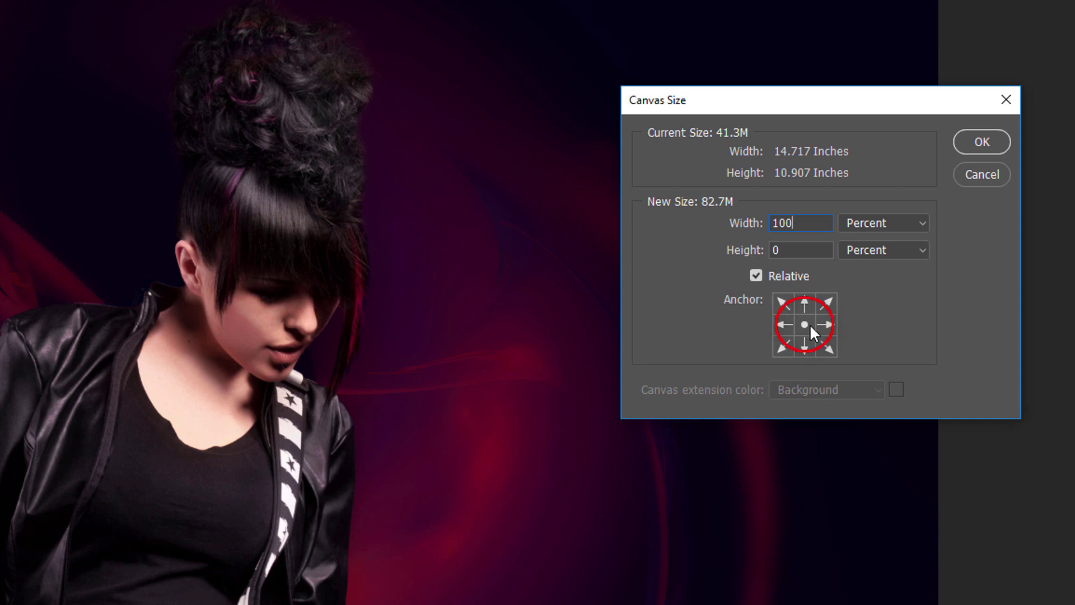
left_click(997, 143)
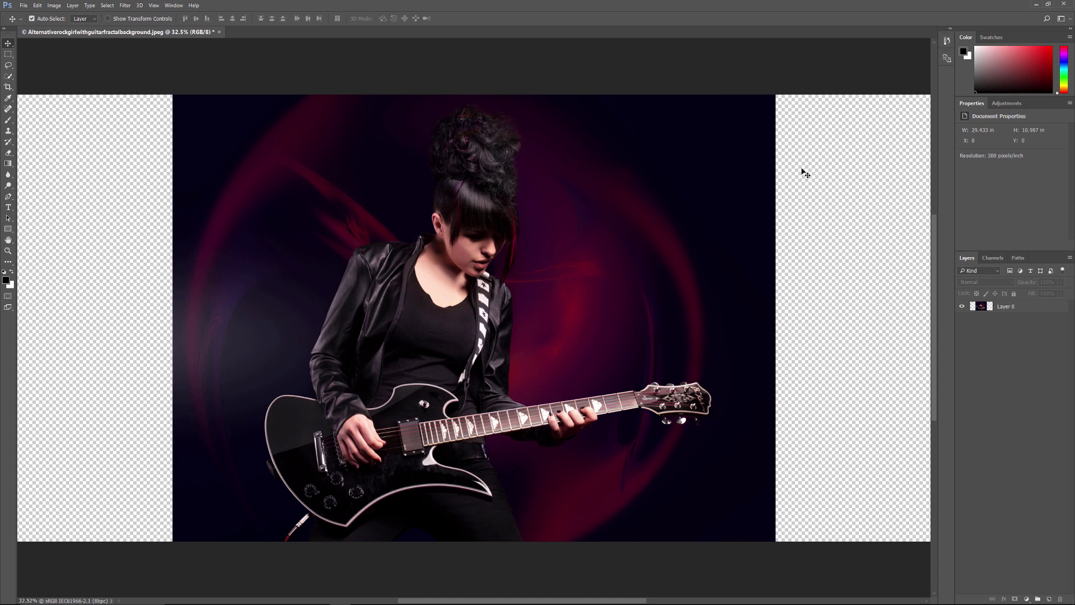
Step: Add a vertical guide at 50% and move the photo to the right until the guide crosses the guitarist's jacket sleeve
left_click(154, 5)
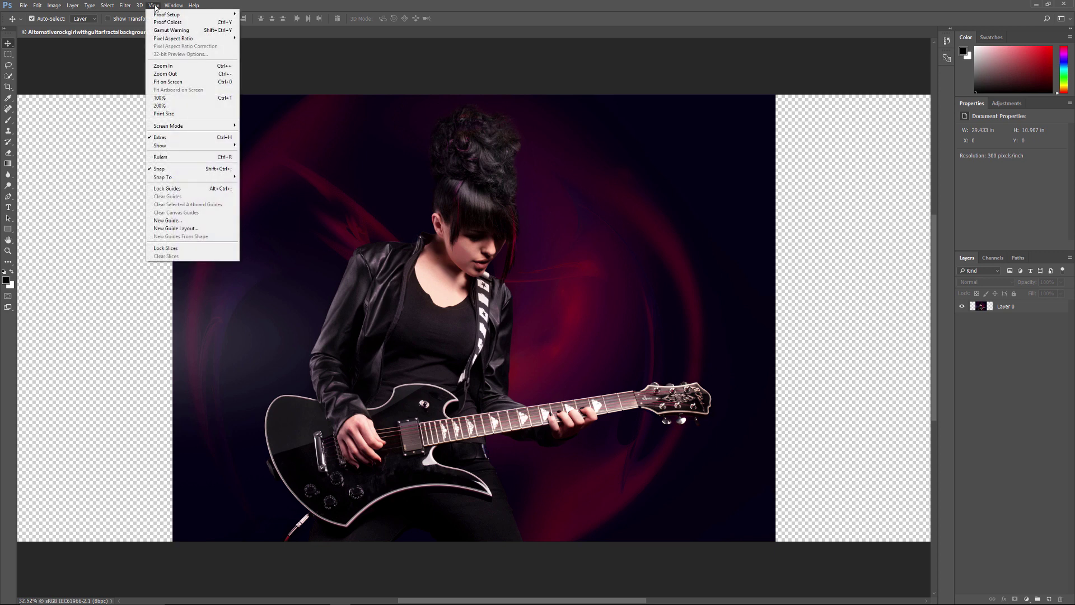
left_click(195, 83)
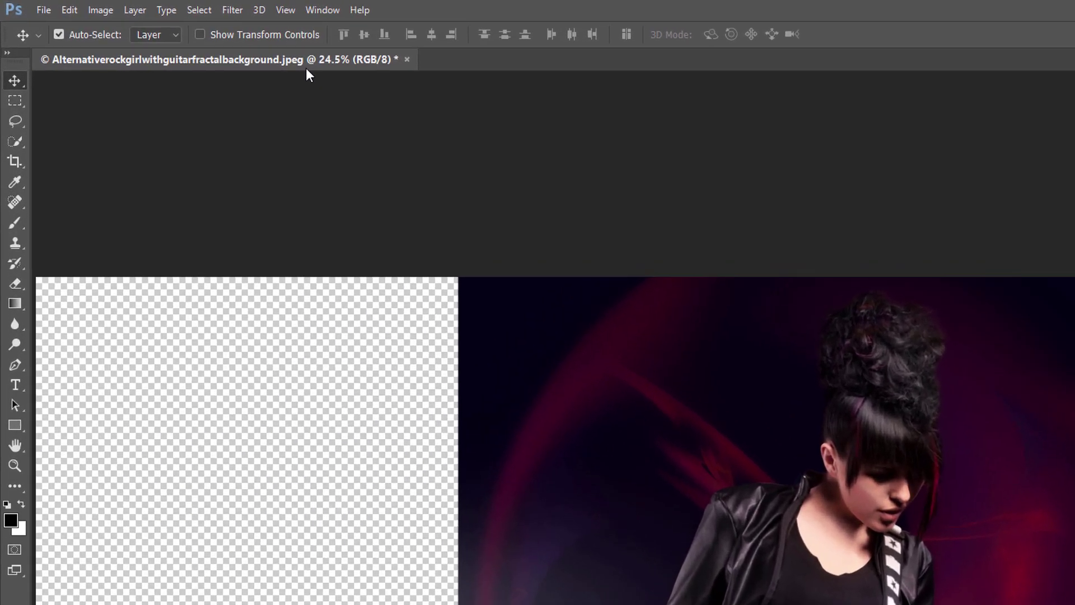
left_click(301, 17)
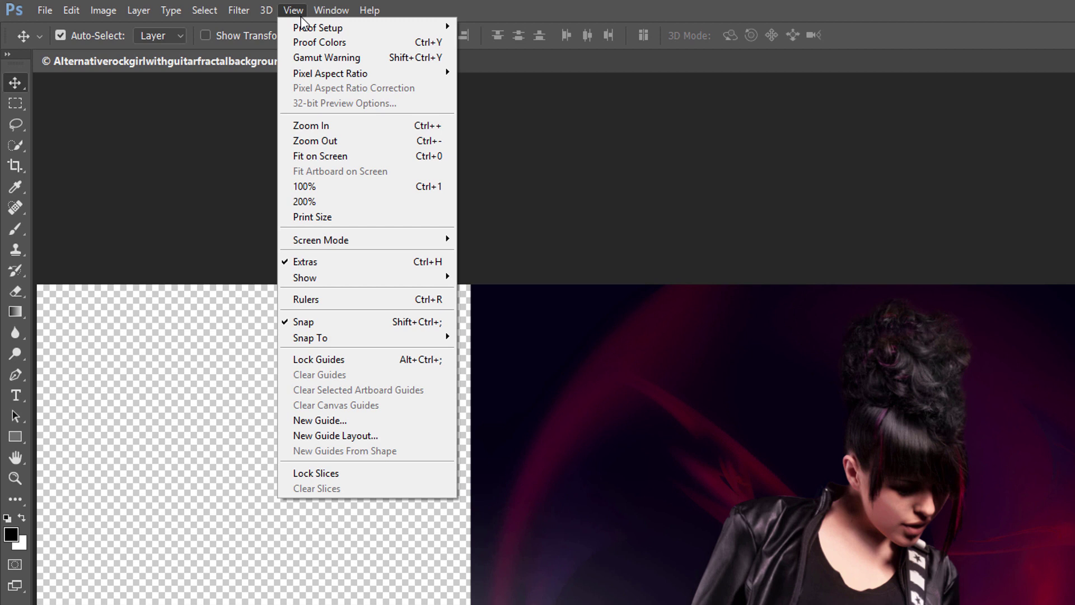
left_click(365, 420)
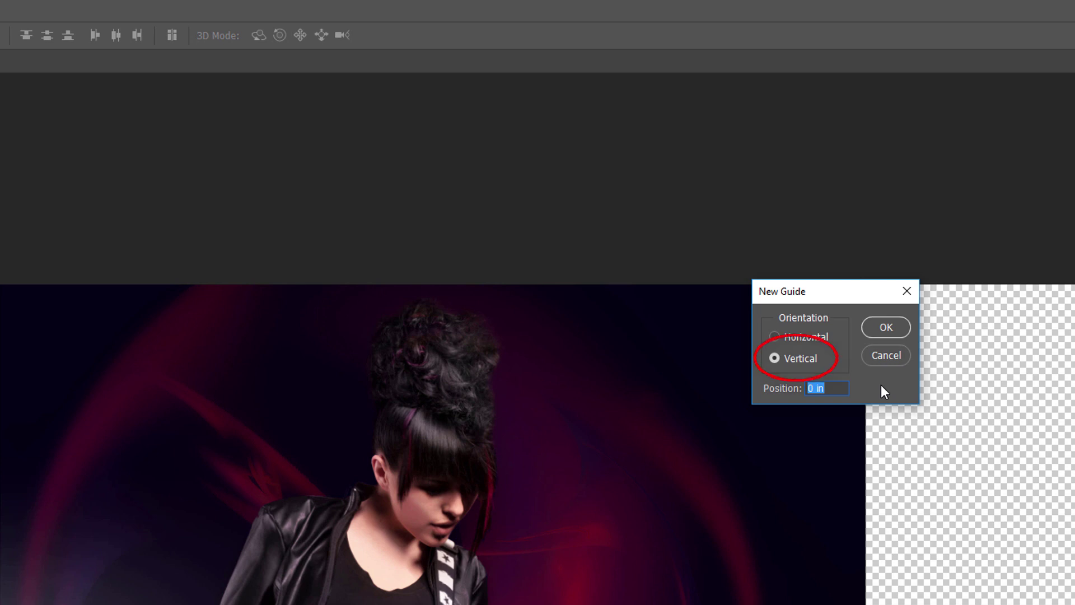
type("50%")
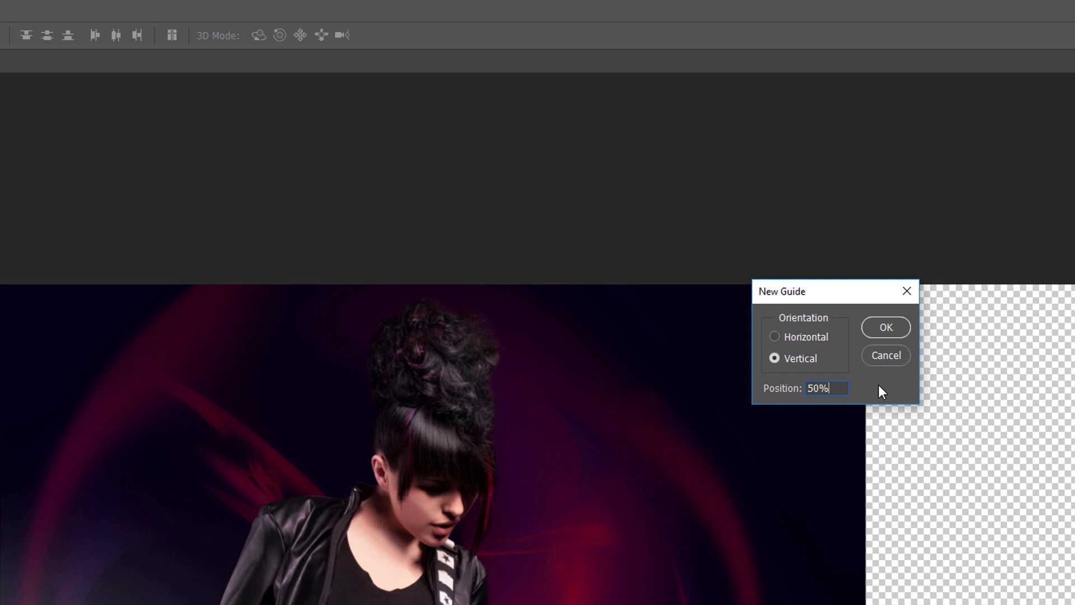
left_click(904, 326)
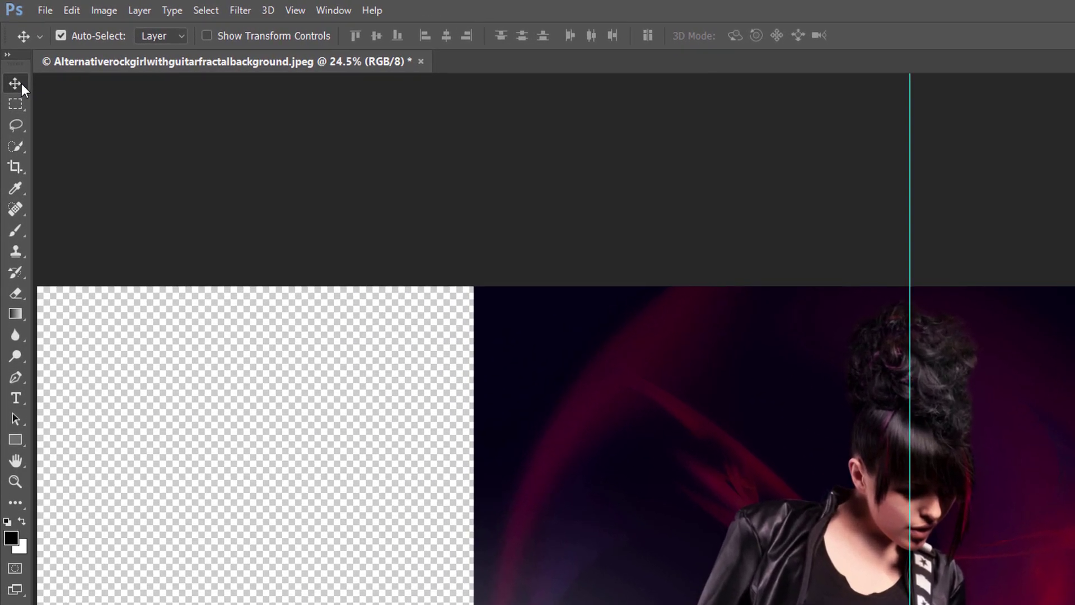
key("f")
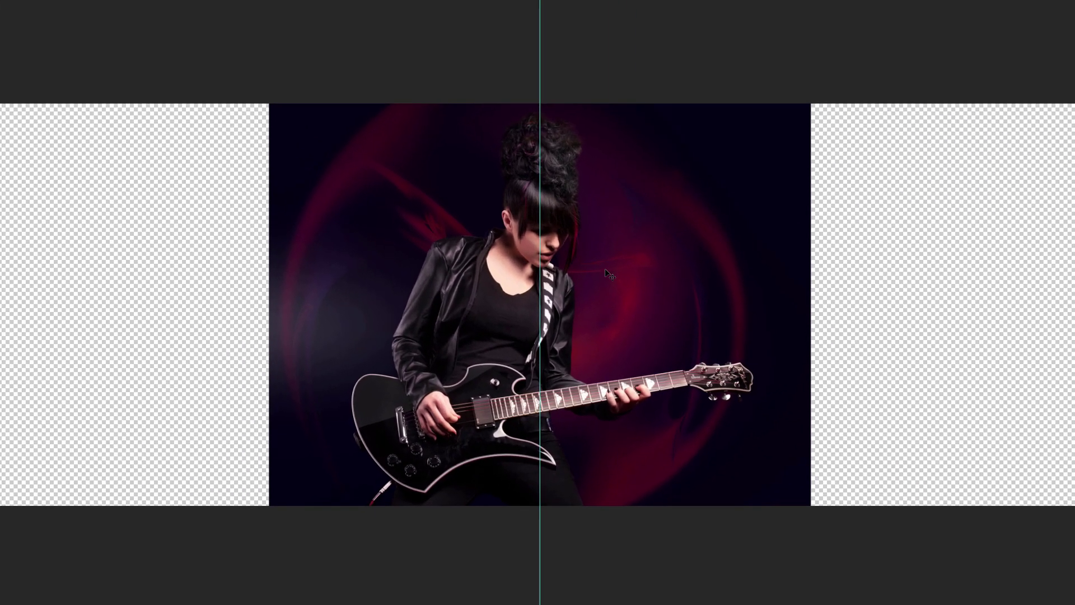
left_click_drag(605, 270, 736, 290)
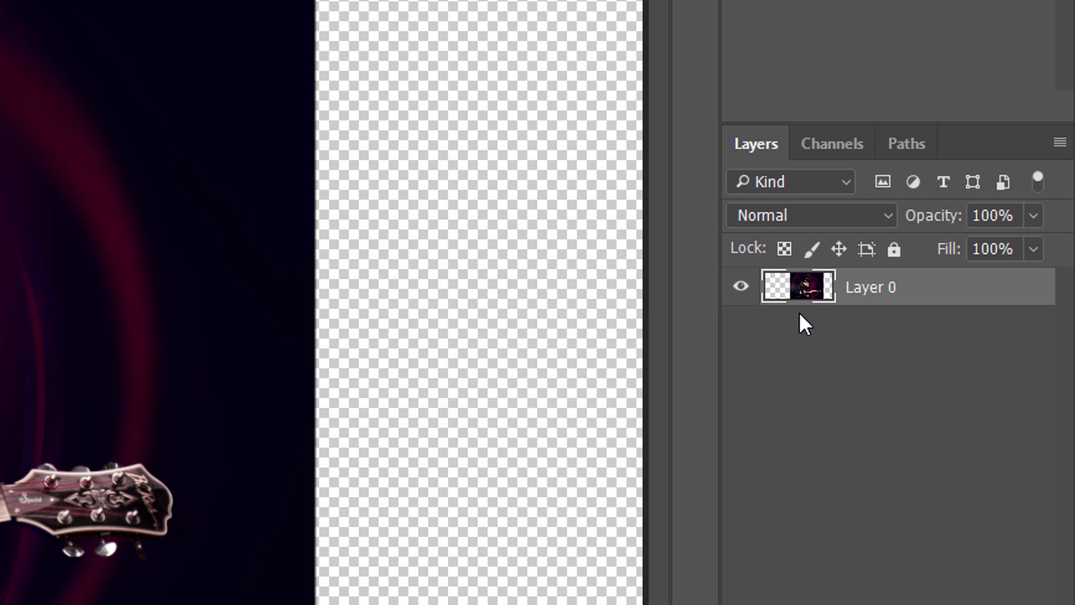
Step: Load the photo layer's outline as a selection and transform the selection so its left edge sits on the guide
left_click(817, 290, "ctrl")
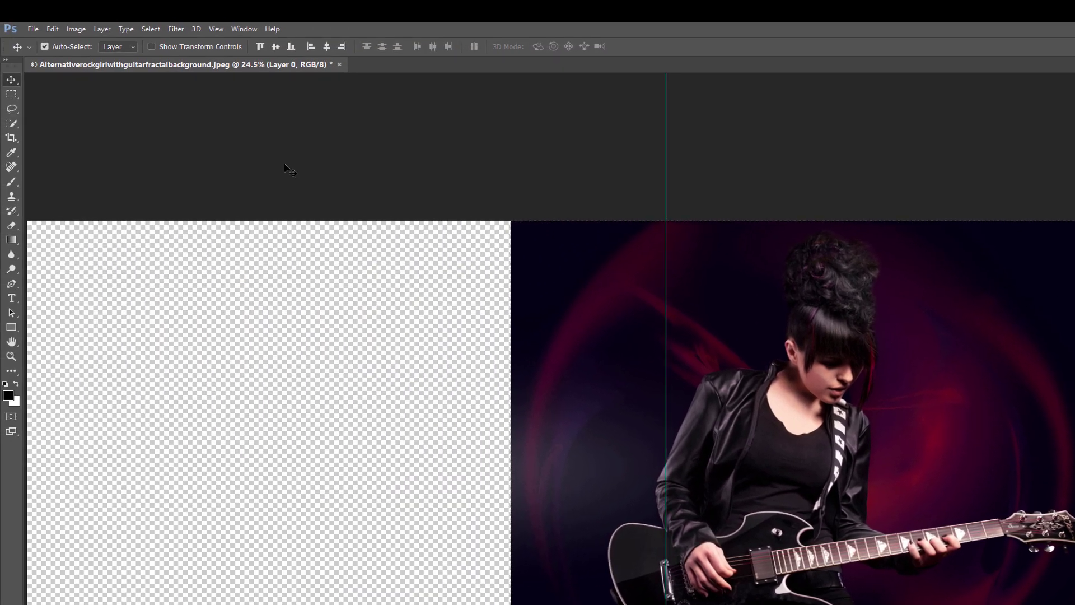
left_click(156, 29)
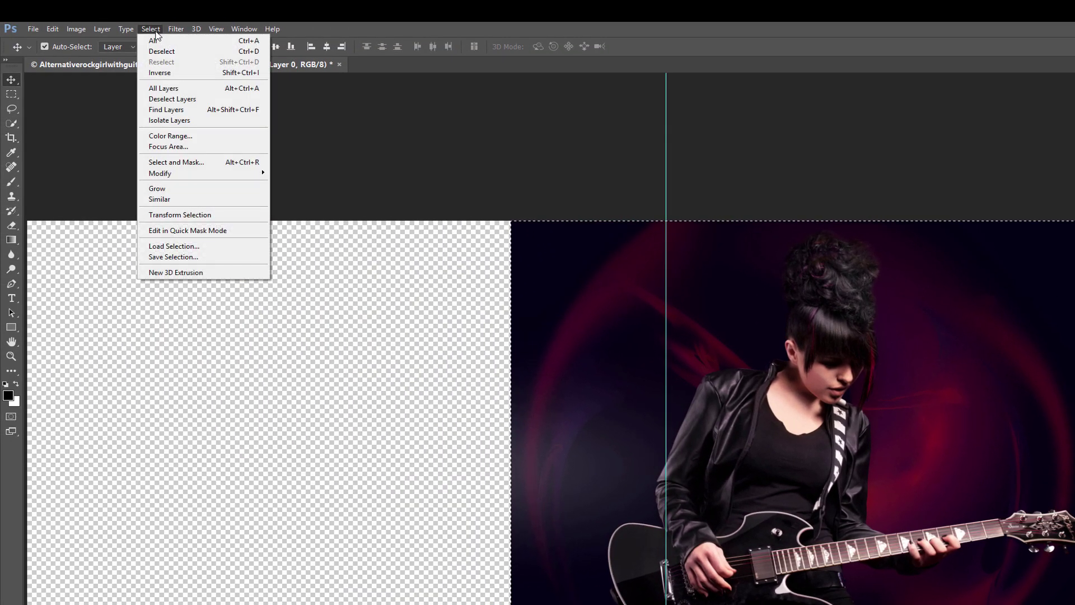
left_click(226, 216)
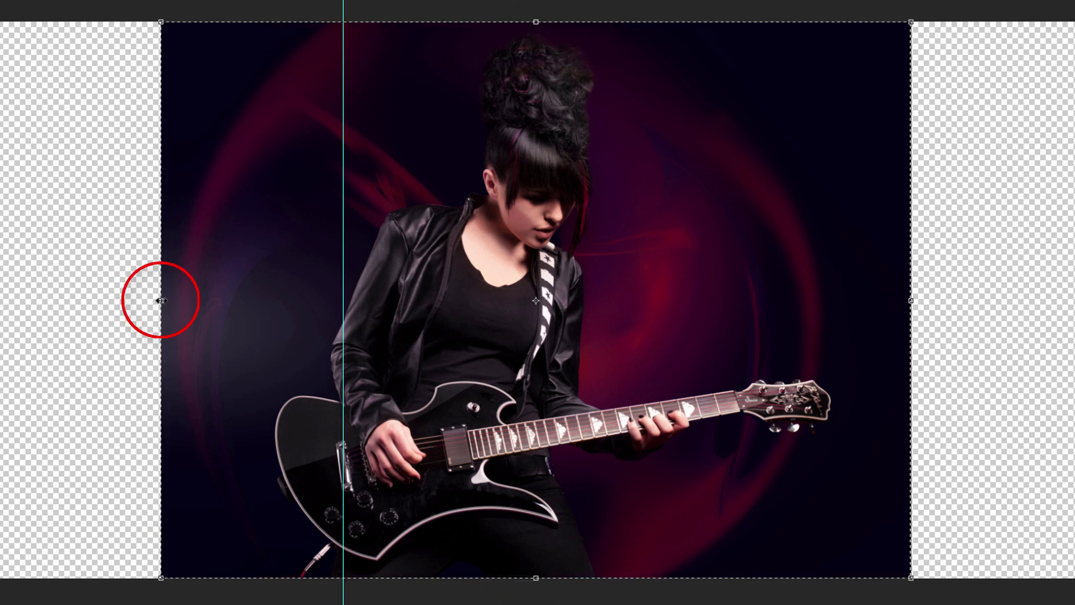
left_click_drag(161, 301, 342, 309)
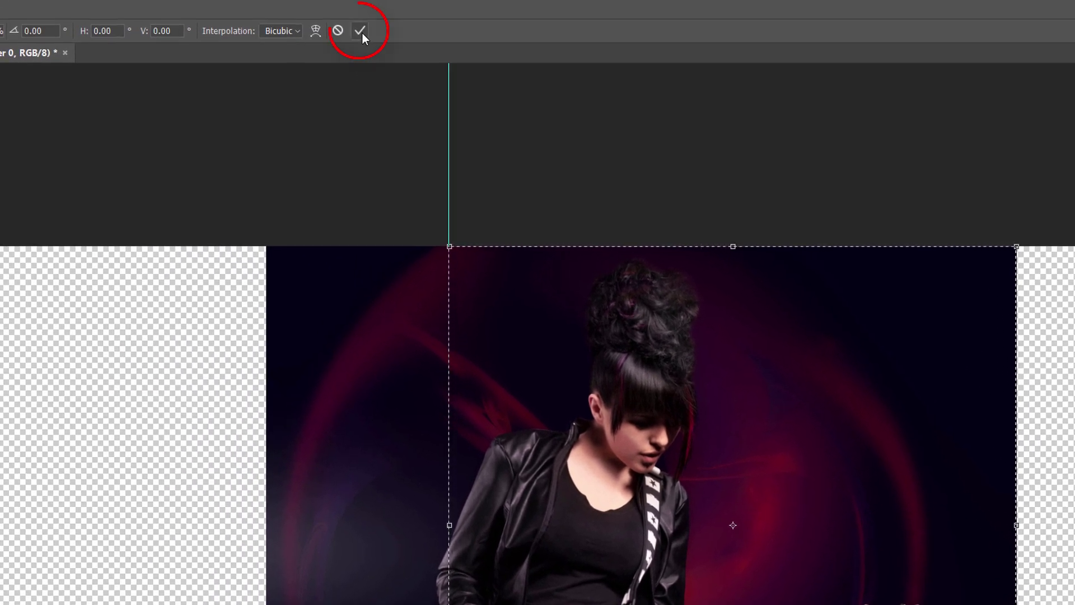
left_click(360, 31)
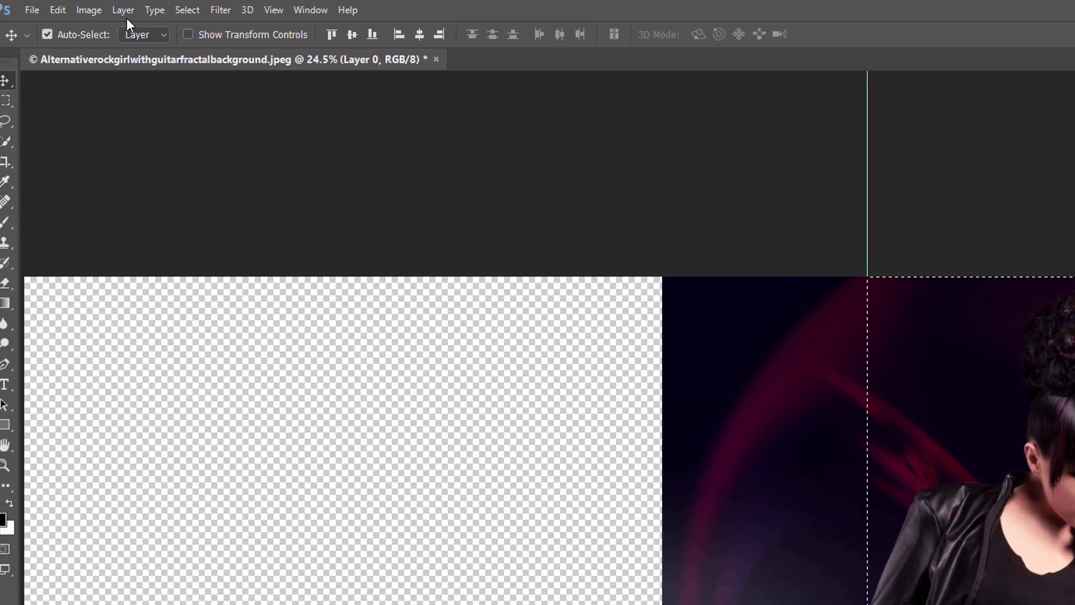
Step: Copy the selected part of the photo to a new layer
left_click(137, 11)
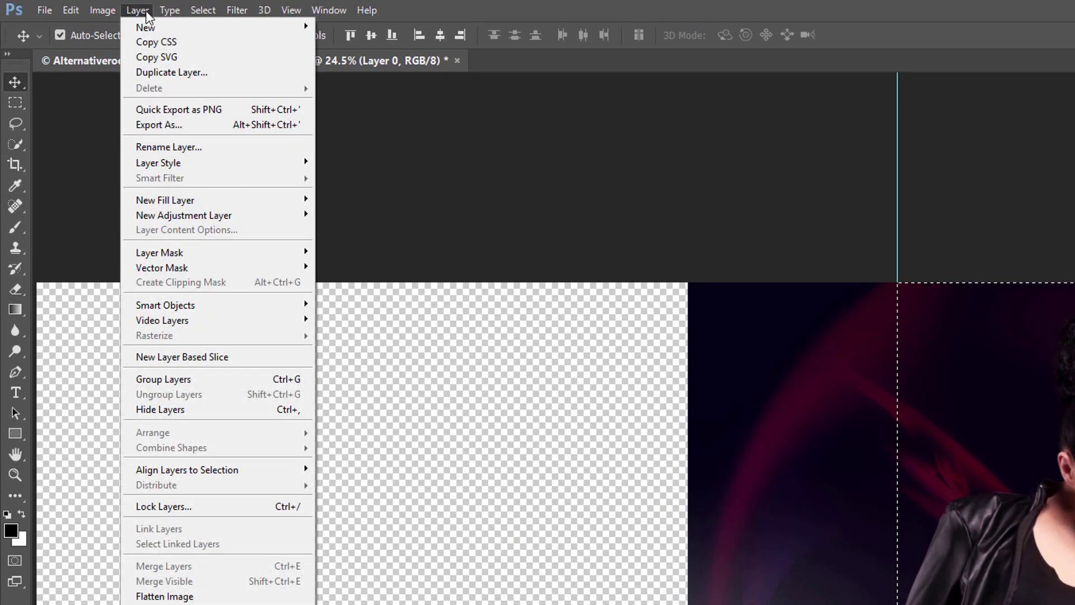
mouse_move(166, 29)
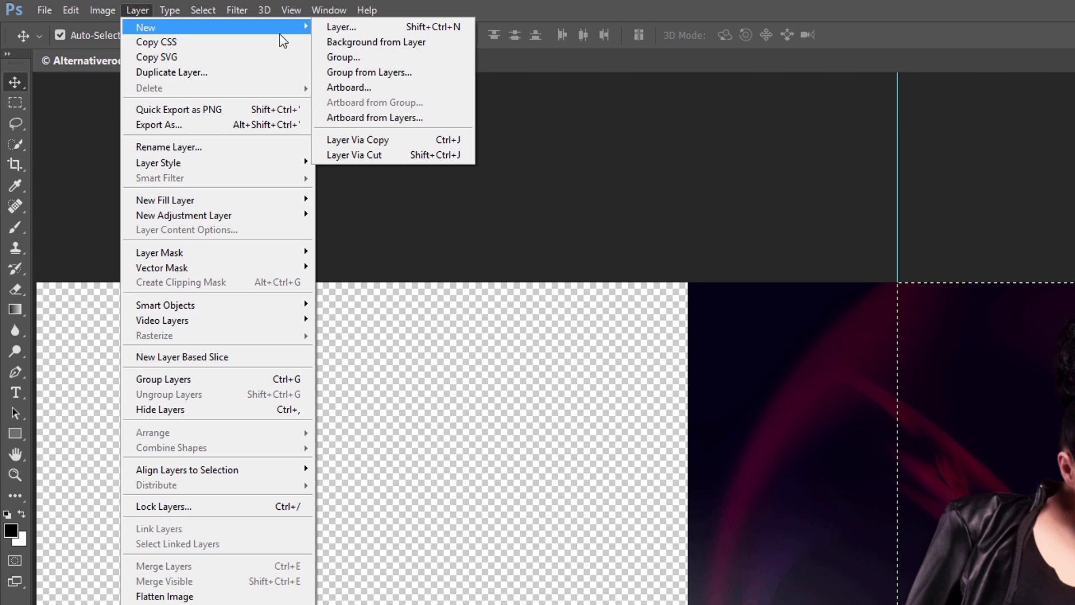
left_click(393, 140)
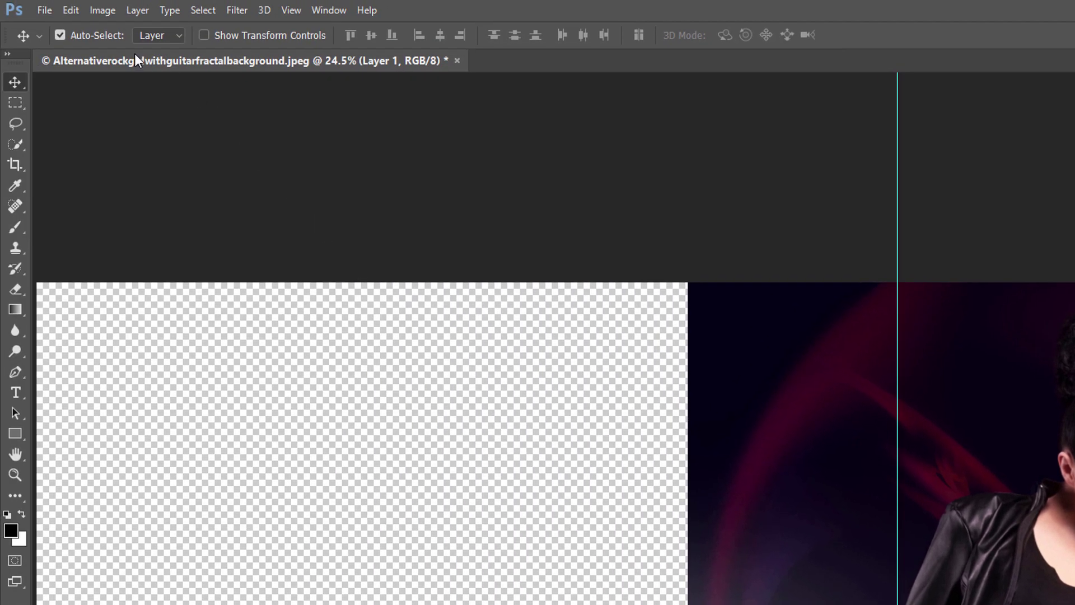
Step: Mirror the copied layer horizontally across the guide, using Free Transform with the reference point moved to the layer's left edge
left_click(71, 10)
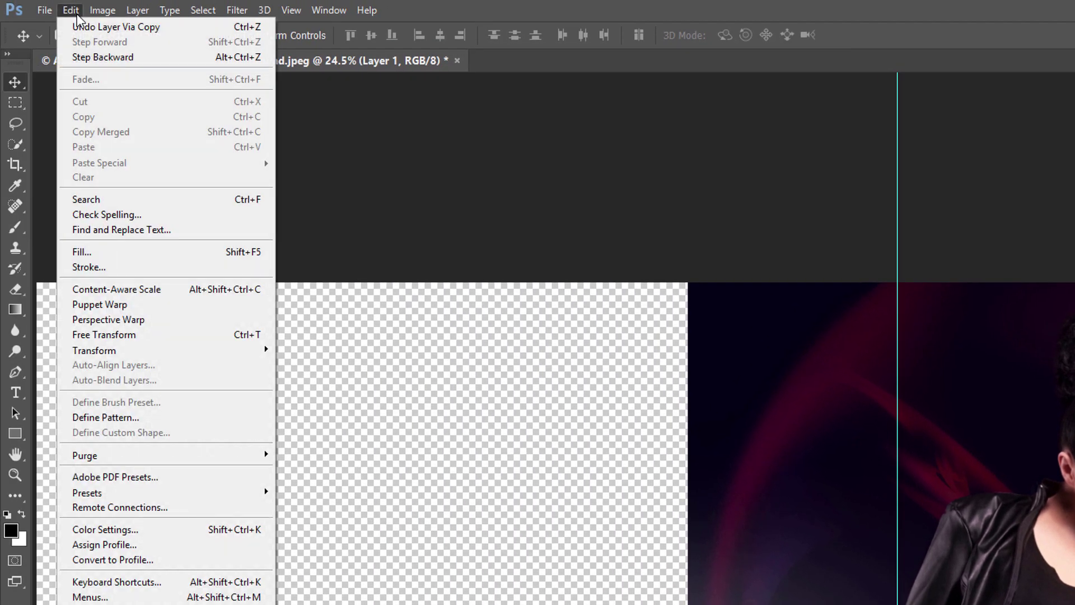
left_click(157, 333)
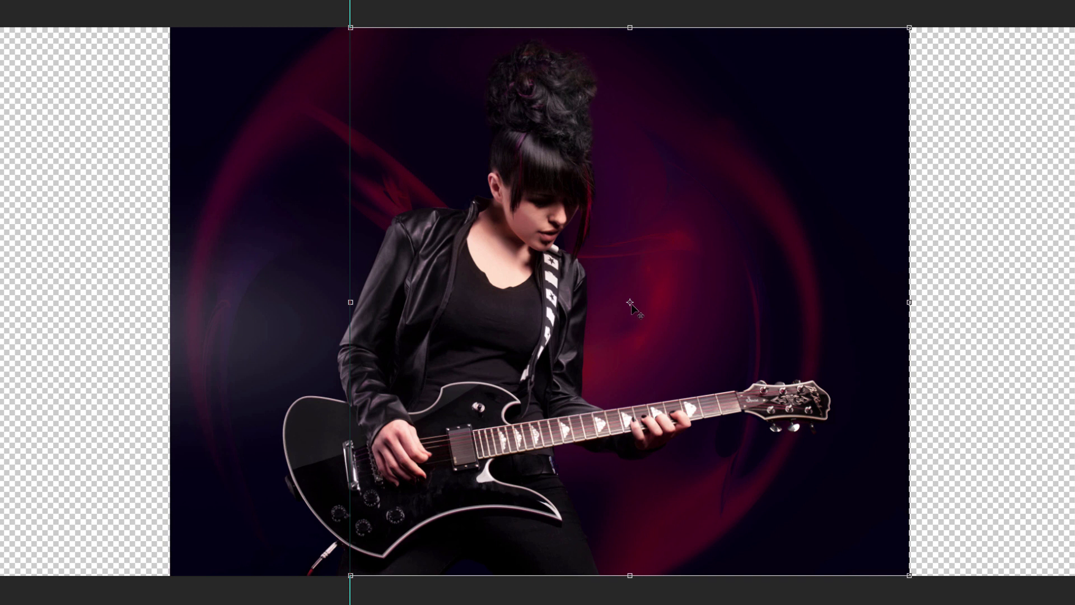
left_click_drag(630, 302, 351, 303)
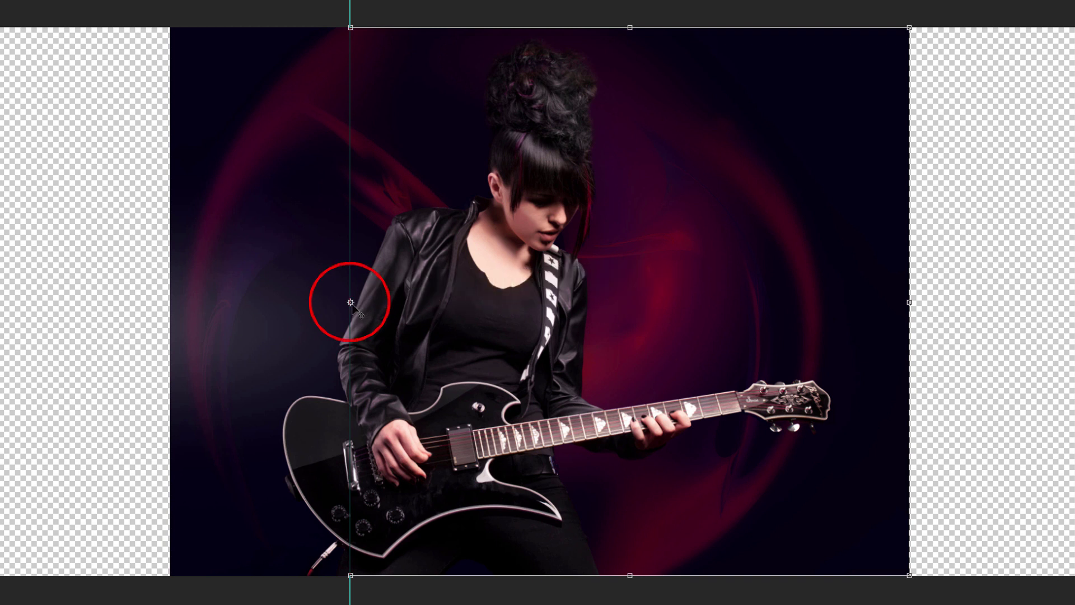
right_click(621, 223)
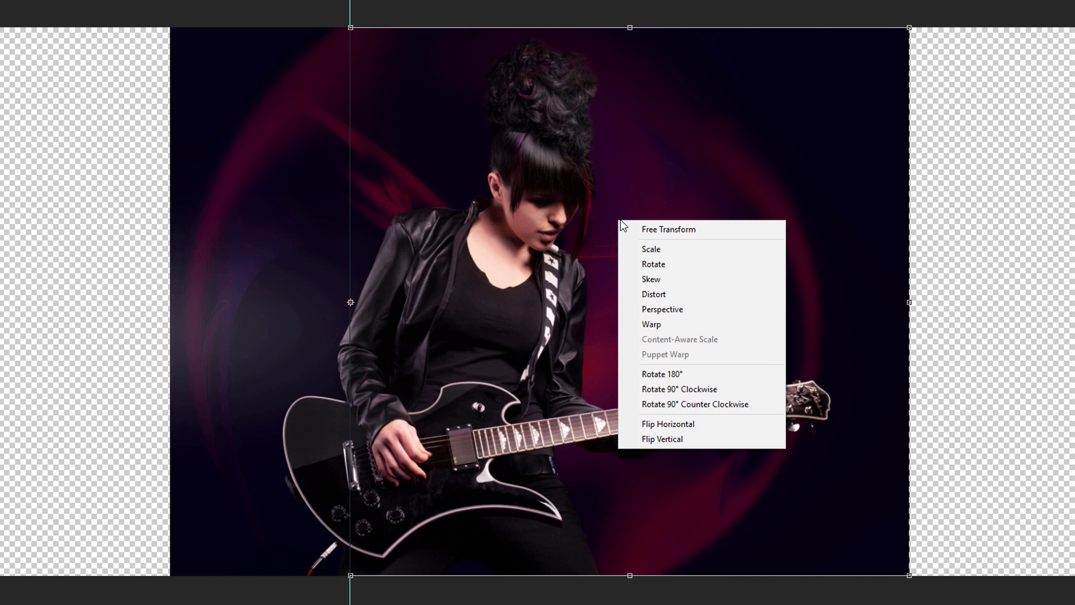
left_click(722, 423)
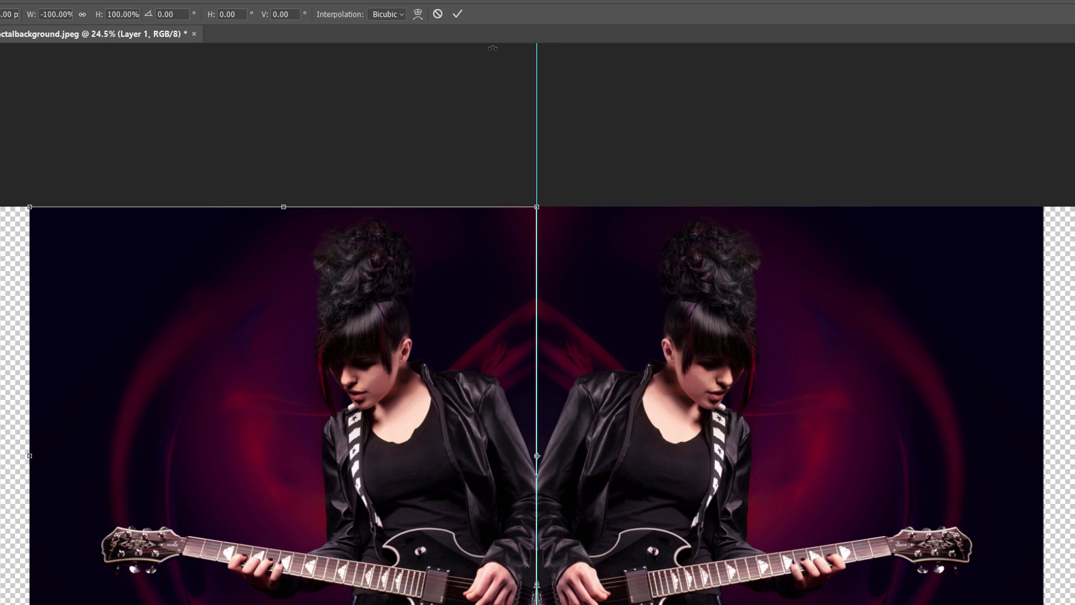
left_click(461, 32)
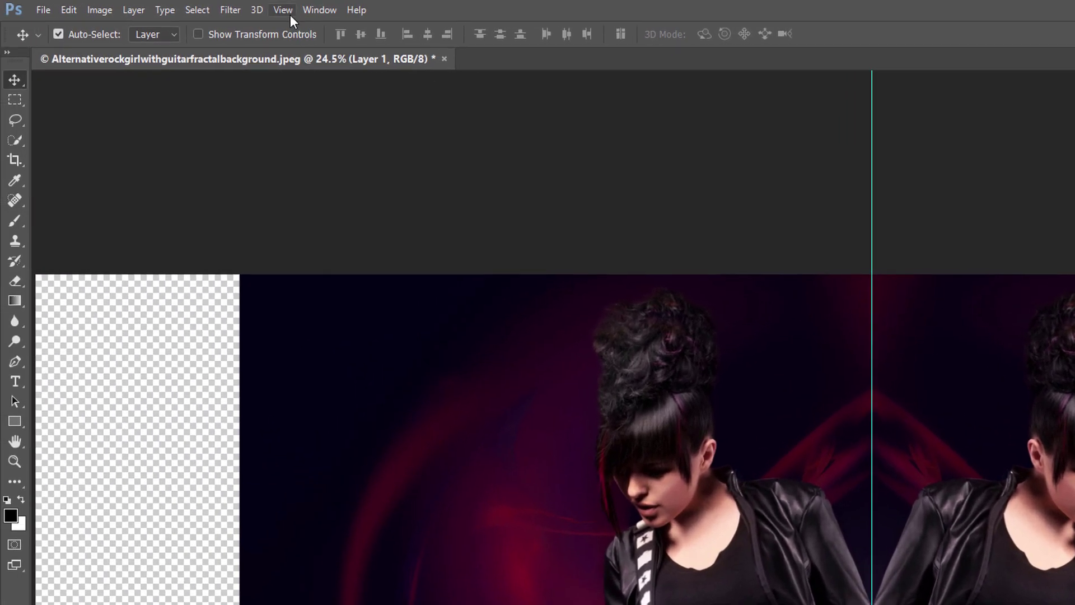
Step: Clear the guide, trim away the transparent pixels on all four sides, and fit the image on screen
left_click(66, 9)
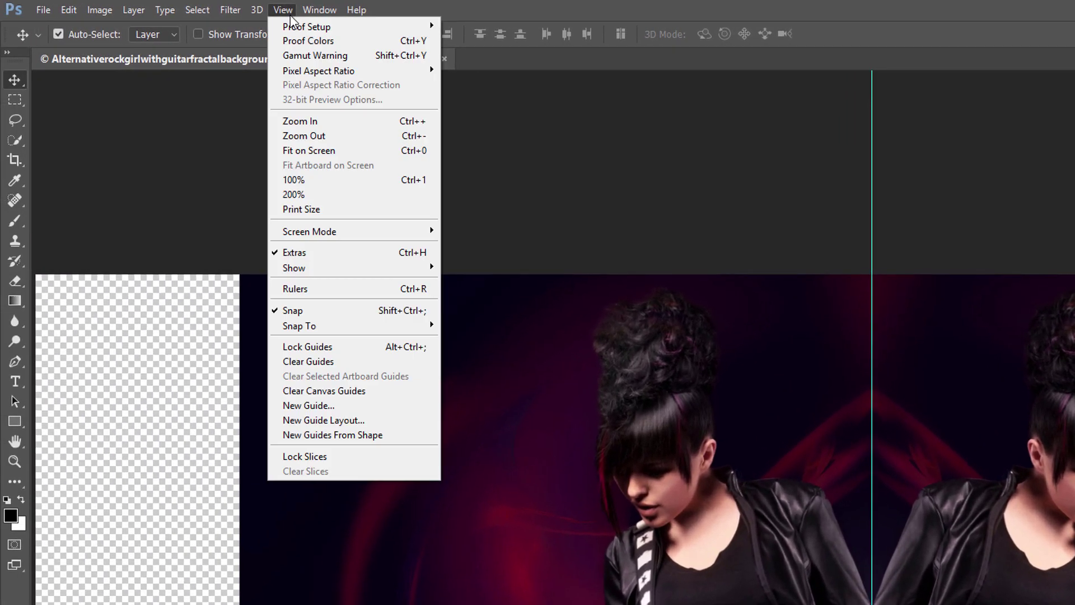
left_click(343, 361)
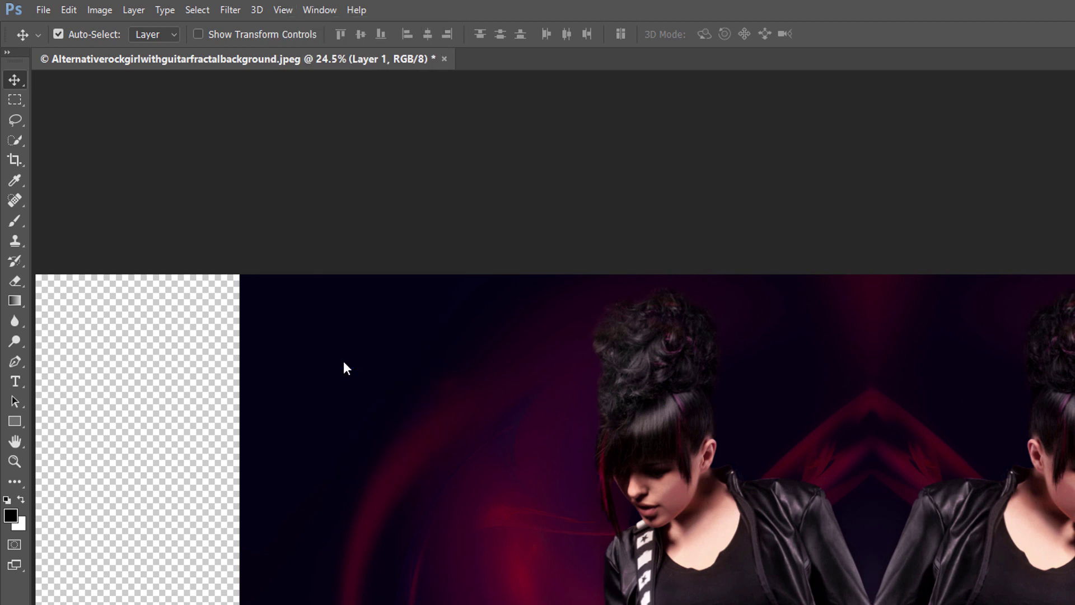
left_click(102, 10)
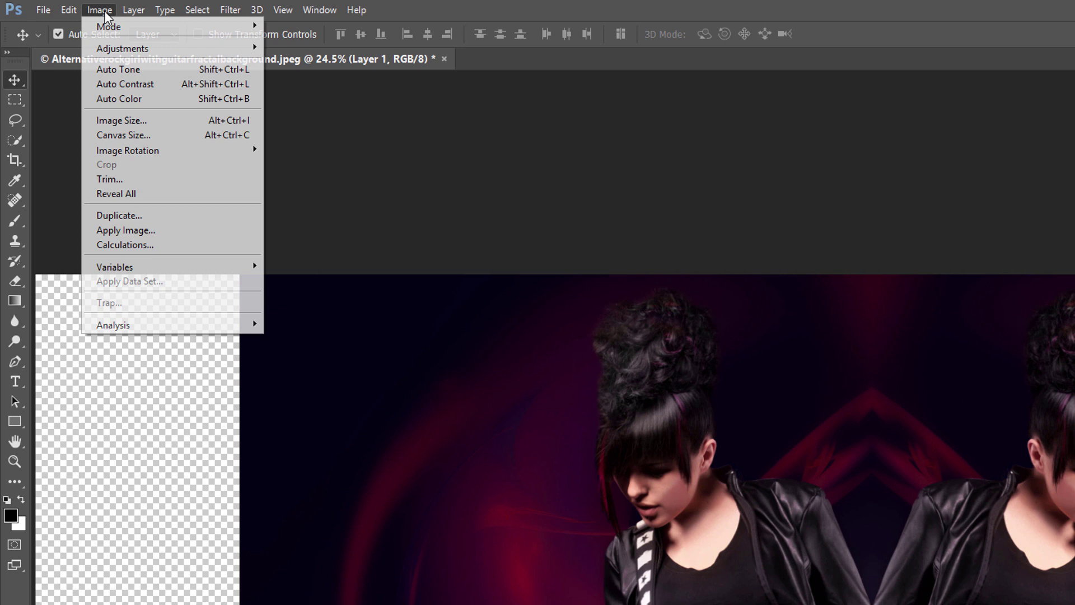
left_click(148, 181)
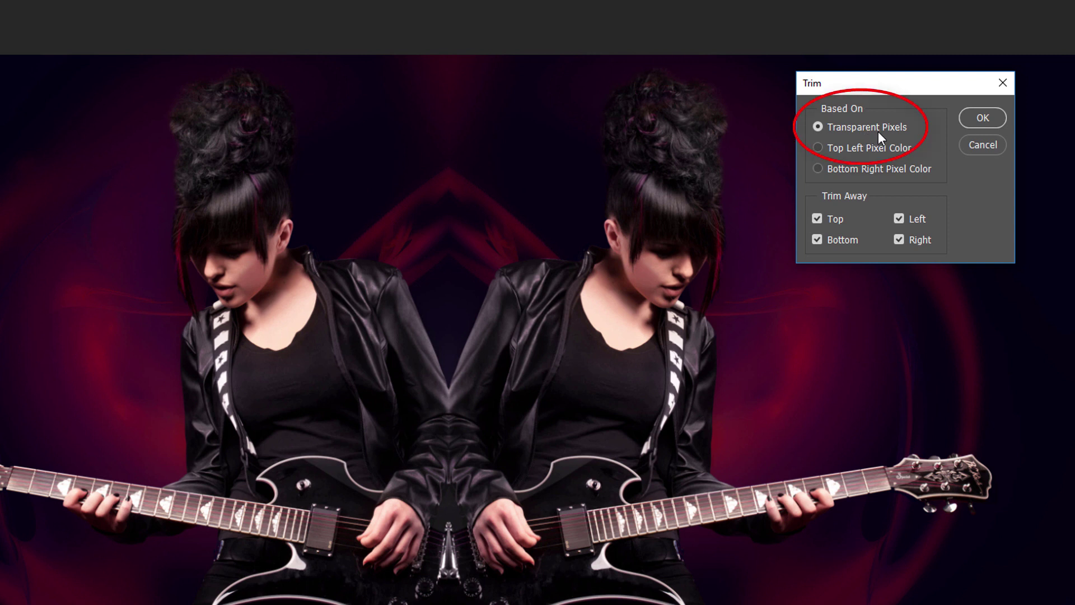
left_click(987, 121)
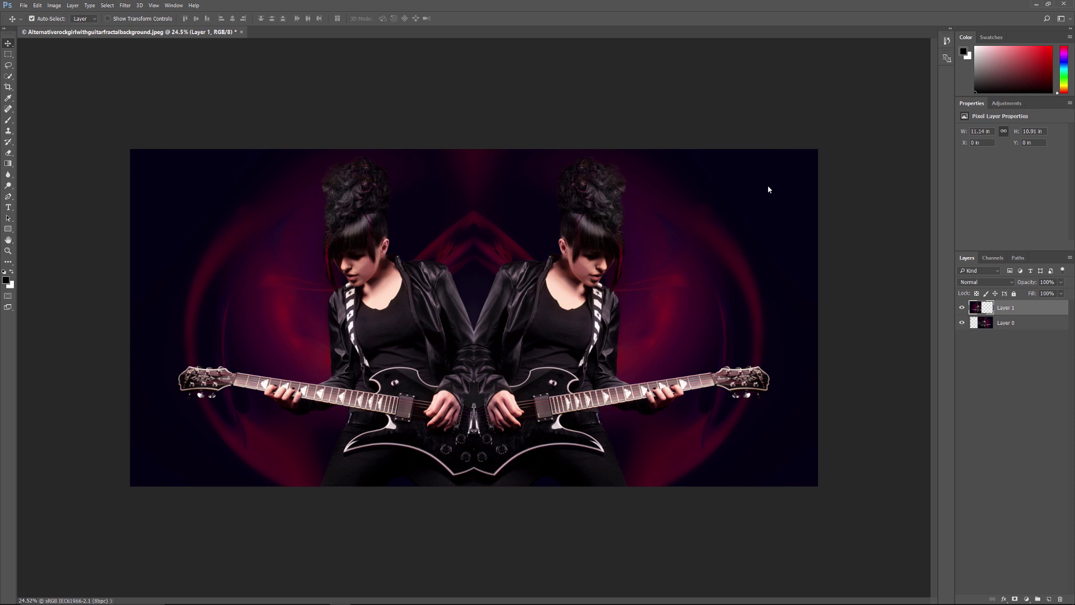
left_click(153, 6)
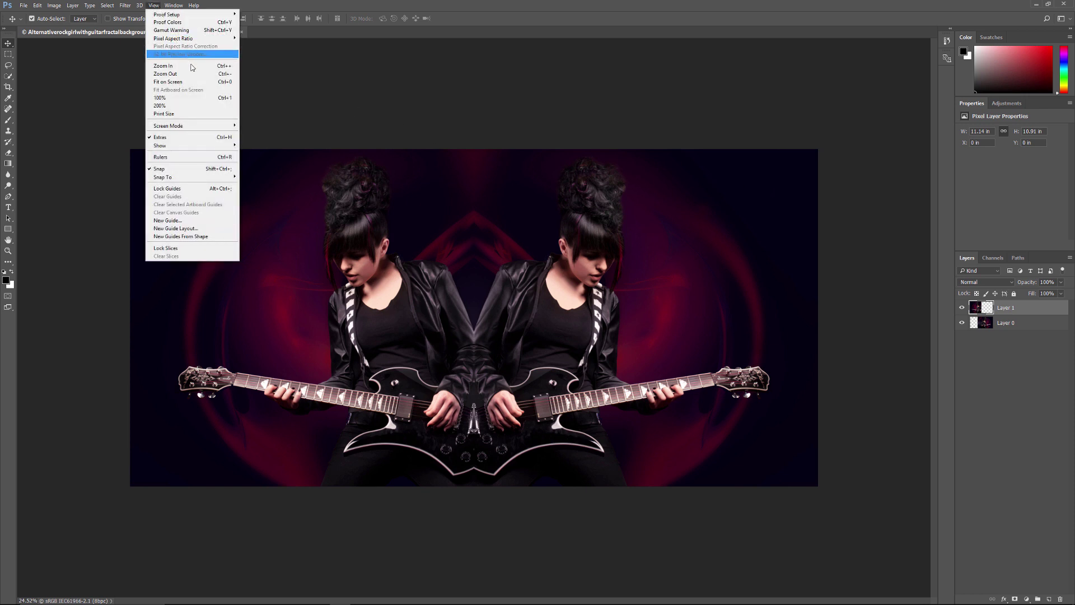
left_click(202, 82)
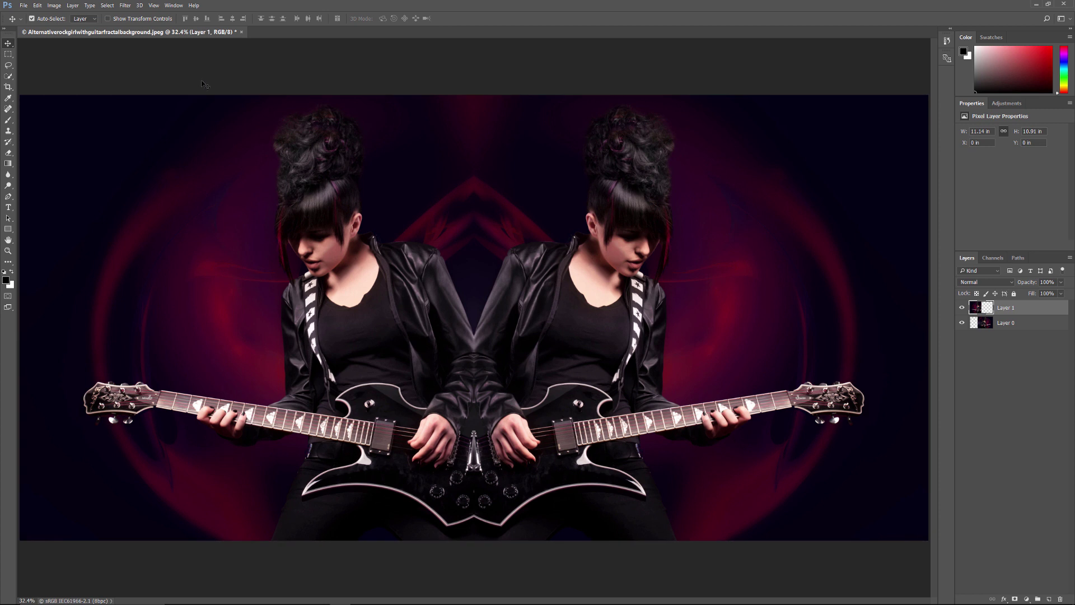